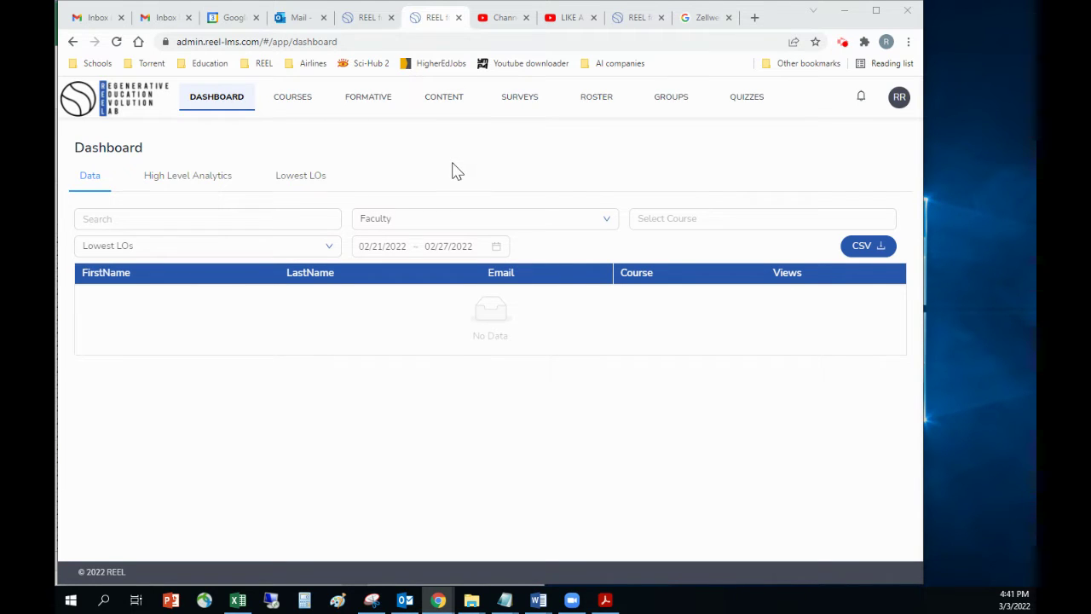
# Start a new group set named Pilot with a group called Group 1, assigning the second listed faculty member to it.
pyautogui.click(670, 103)
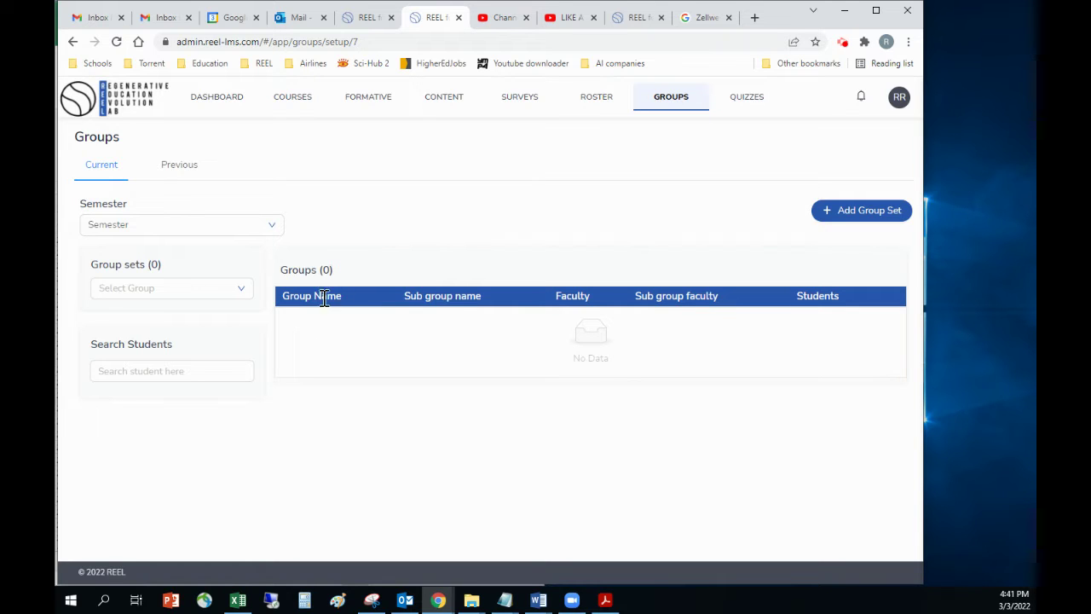
pyautogui.click(852, 215)
pyautogui.click(271, 204)
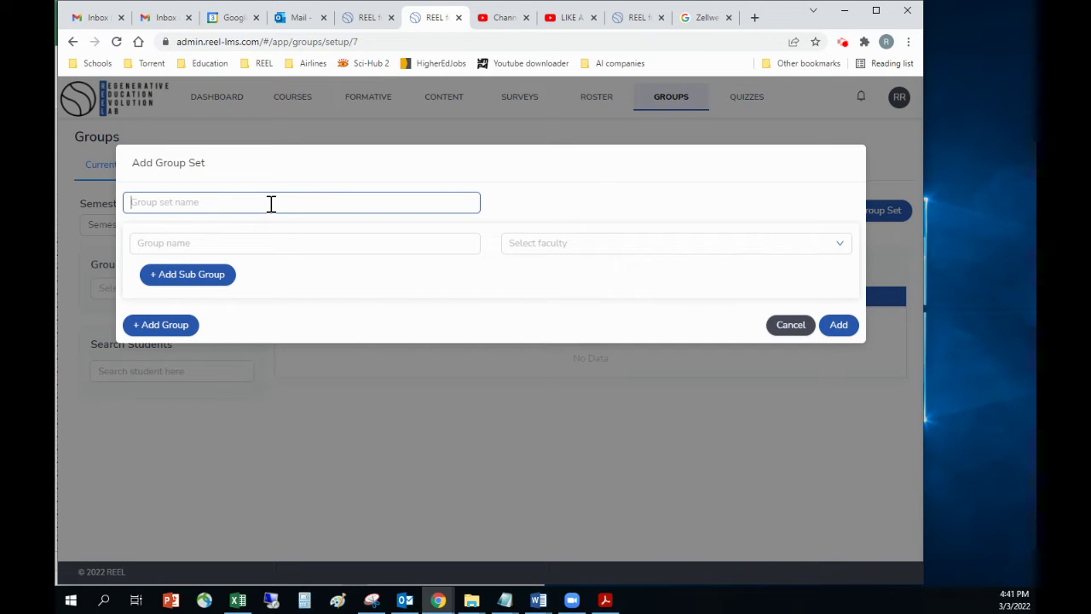
pyautogui.write('Pilot')
pyautogui.click(249, 245)
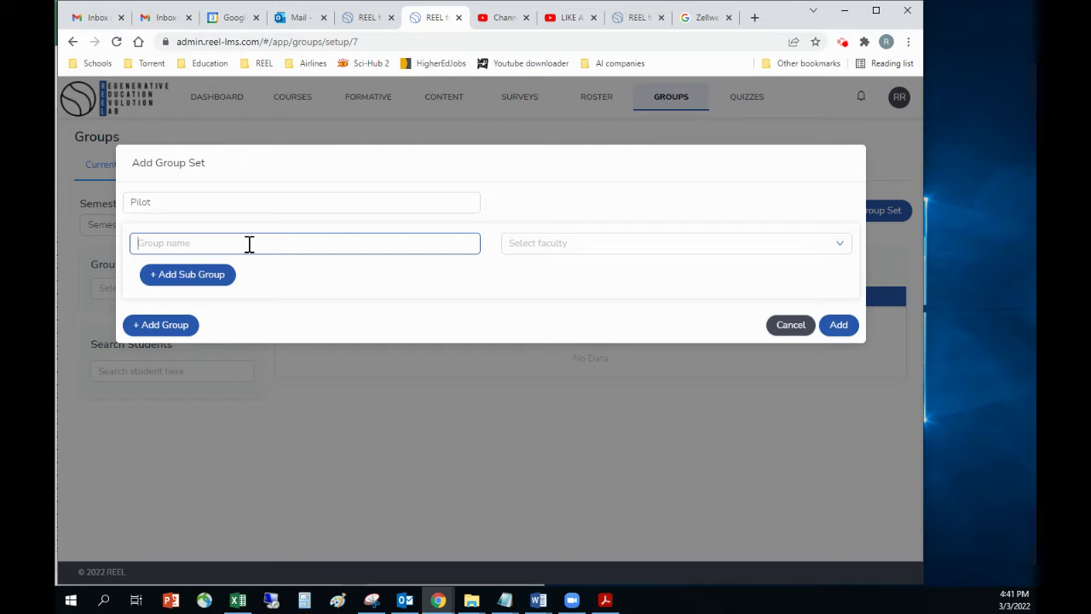
pyautogui.write('Group 1')
pyautogui.click(595, 245)
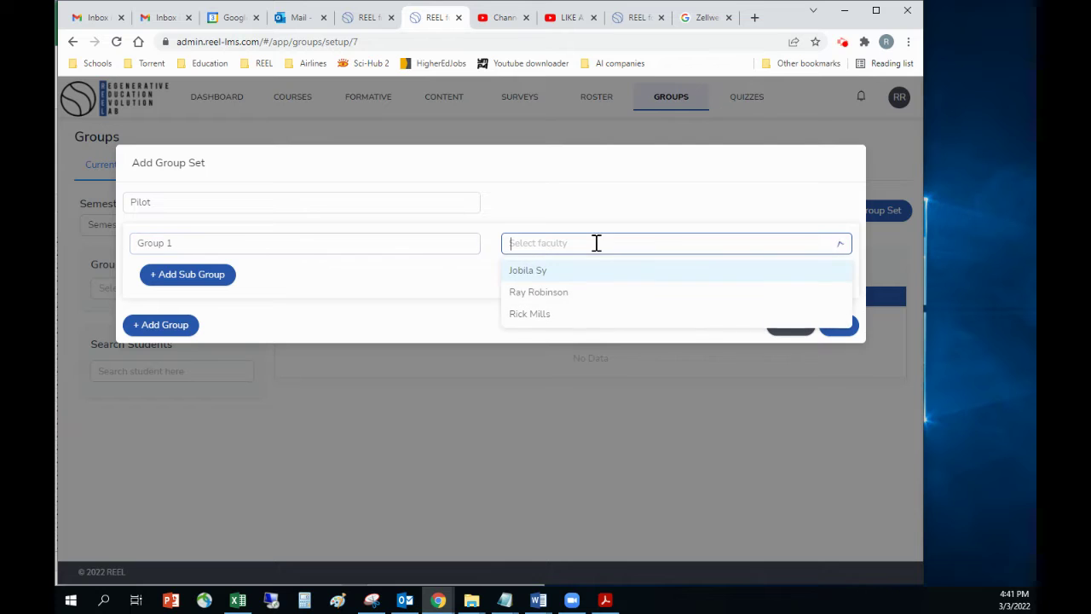
pyautogui.click(550, 294)
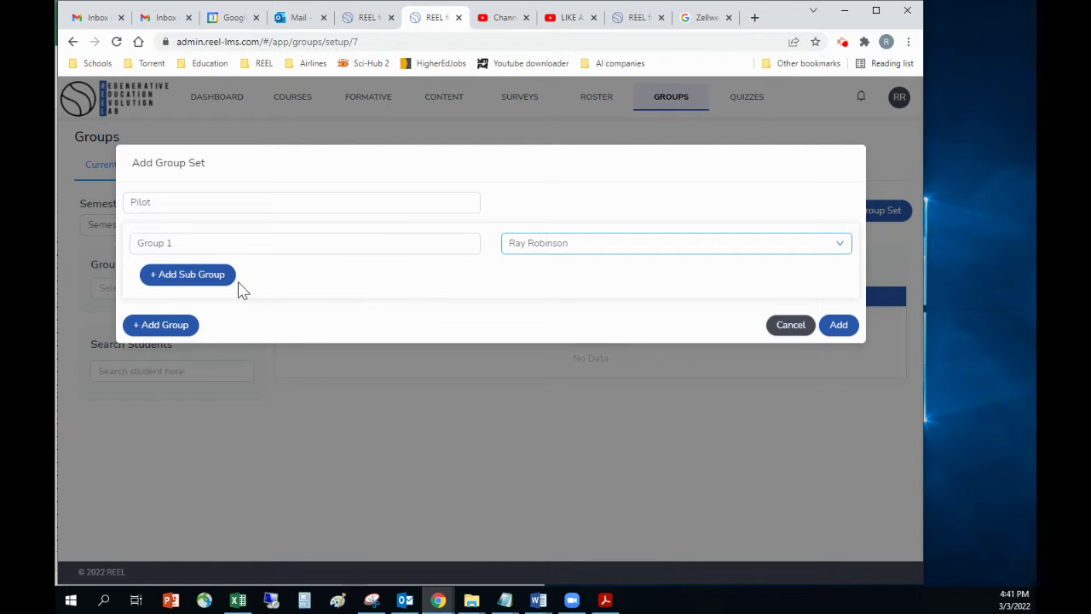
pyautogui.click(139, 244)
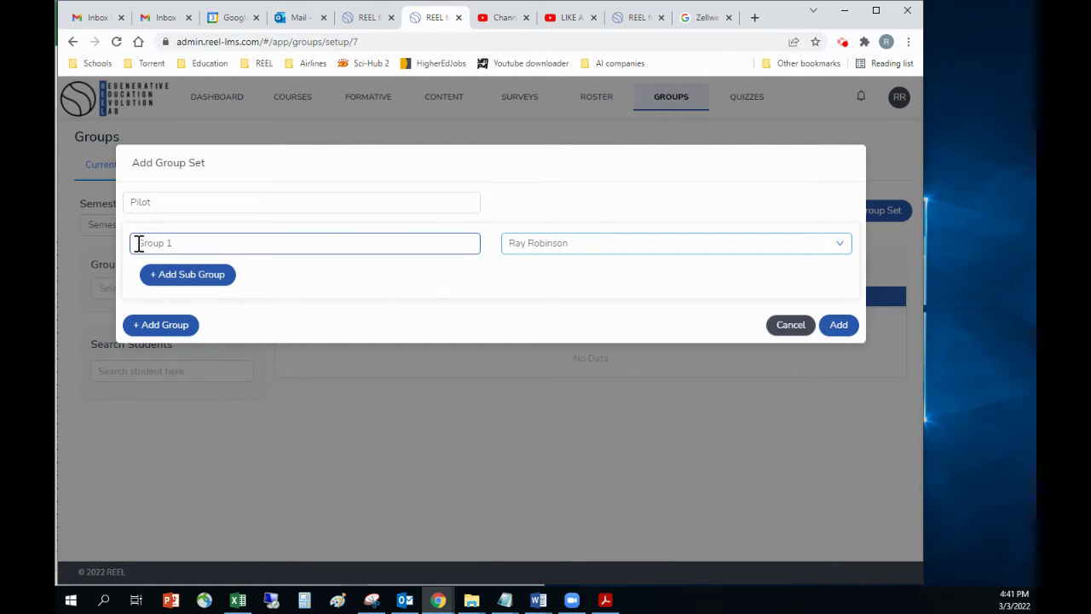
pyautogui.moveTo(139, 244); pyautogui.dragTo(183, 240)
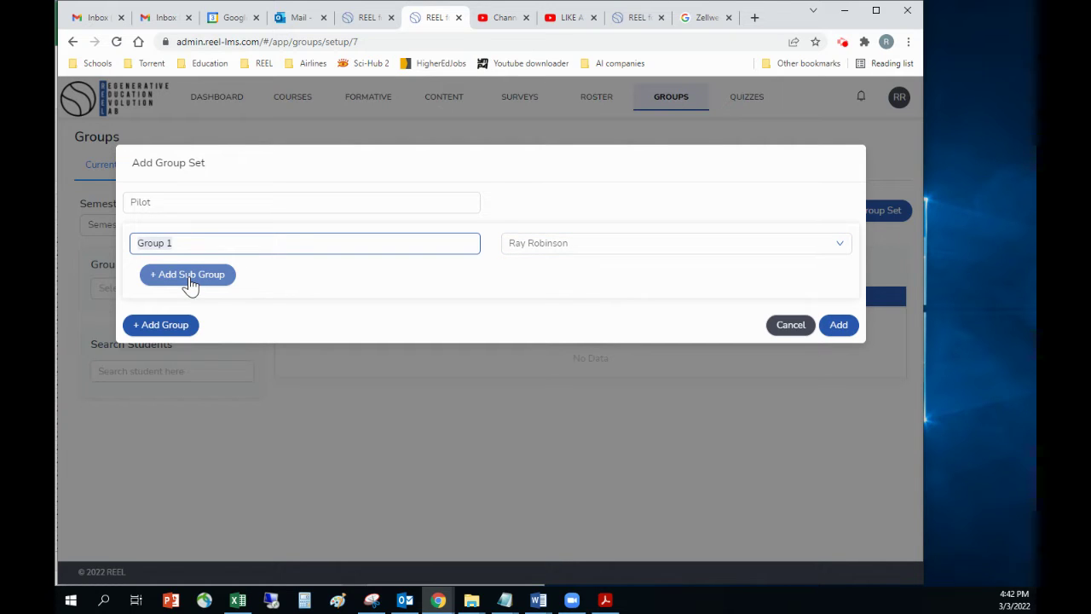
# Add another group named Group 2 to the set and assign the same faculty member as Group 1.
pyautogui.click(165, 324)
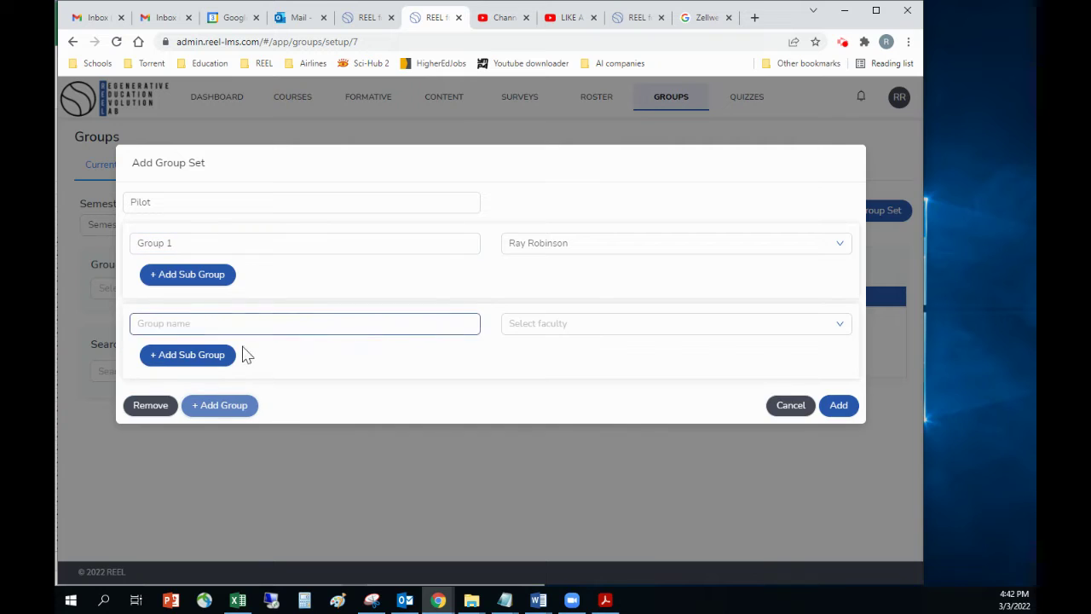
pyautogui.write('Group 2')
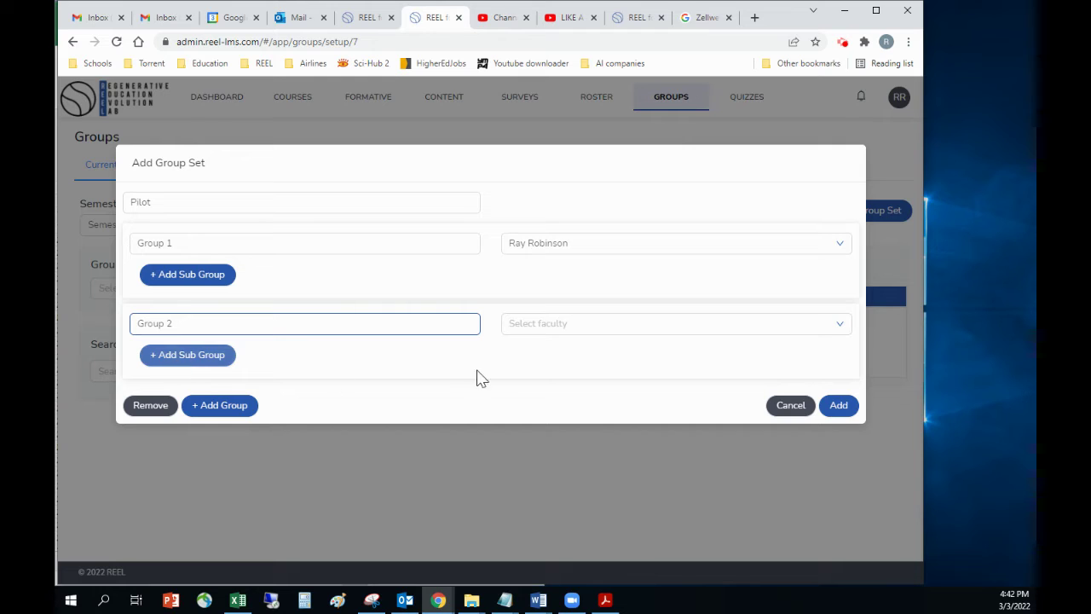
pyautogui.click(537, 323)
pyautogui.click(524, 382)
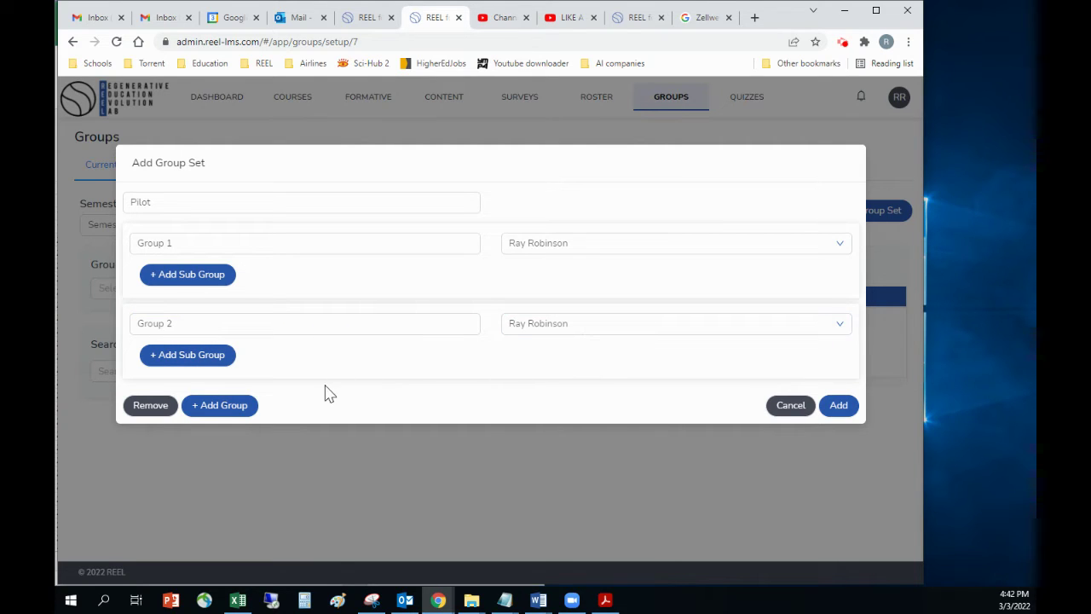
# Add a blank third group, and remove both it and Group 2 from the set.
pyautogui.click(215, 407)
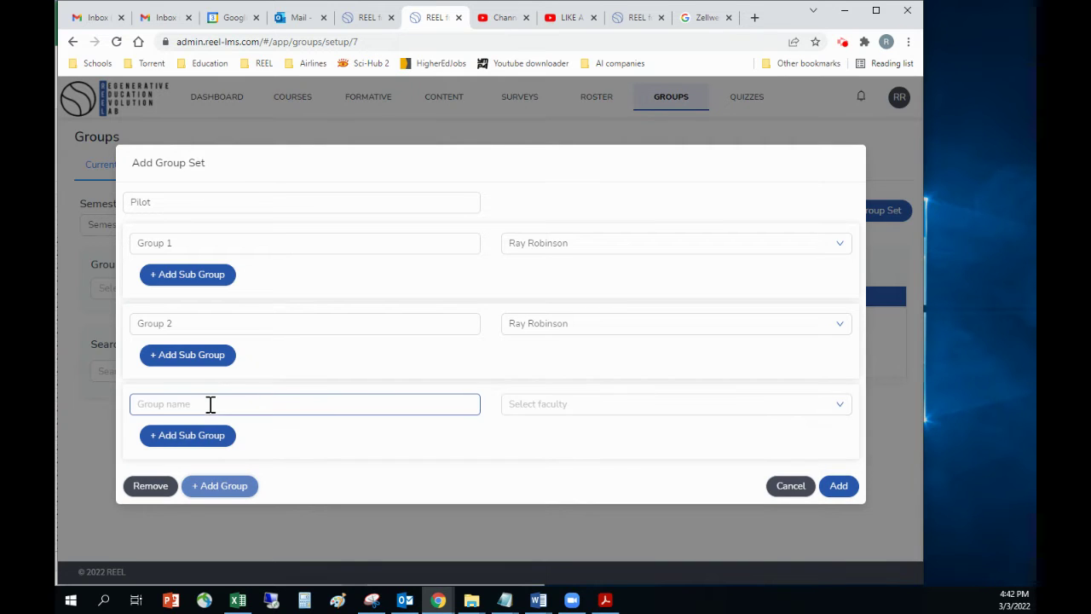
pyautogui.click(150, 485)
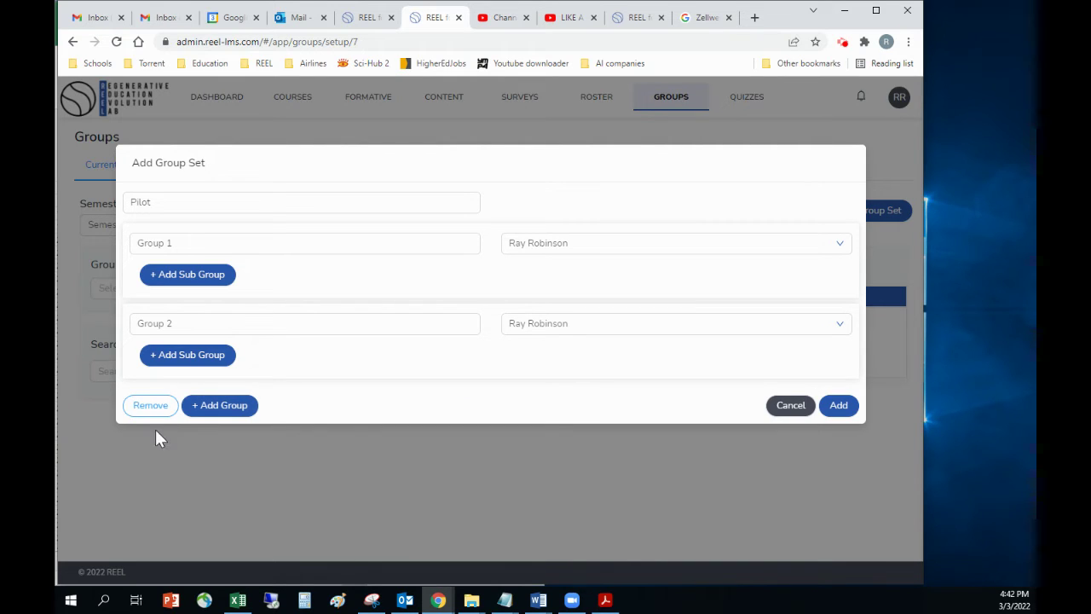
pyautogui.click(150, 406)
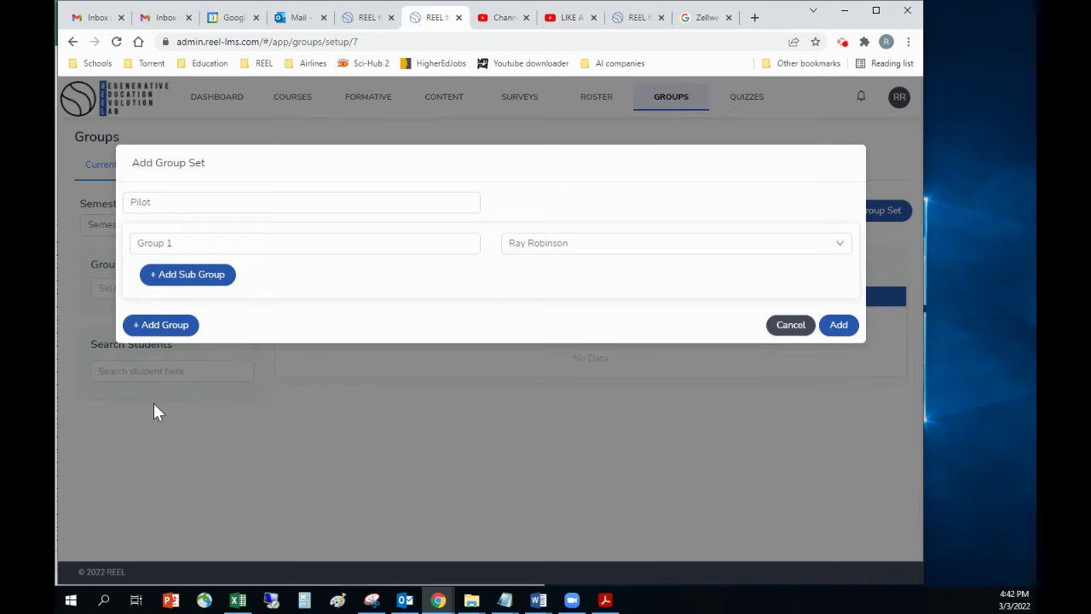
# Try to add the Pilot group set, first with Group 1 and again with the group renamed Group A.
pyautogui.click(833, 325)
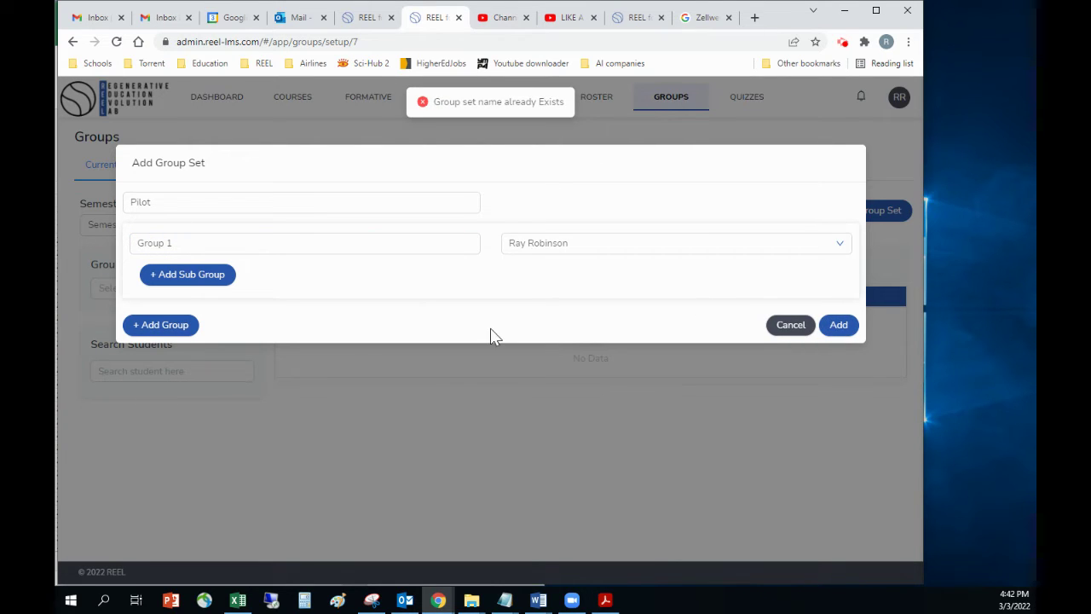
pyautogui.click(181, 242)
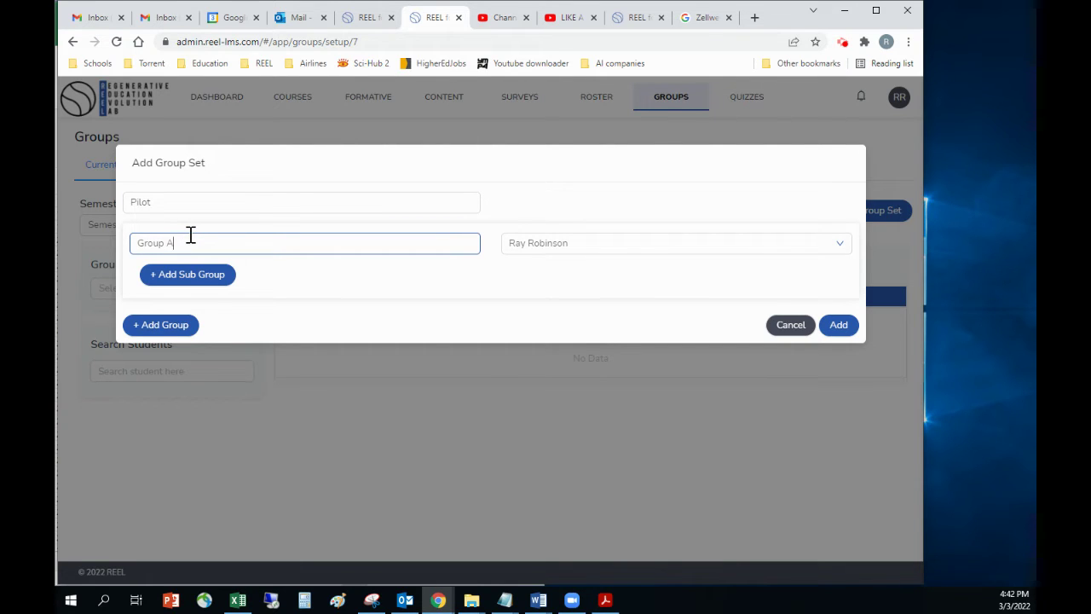
pyautogui.click(816, 328)
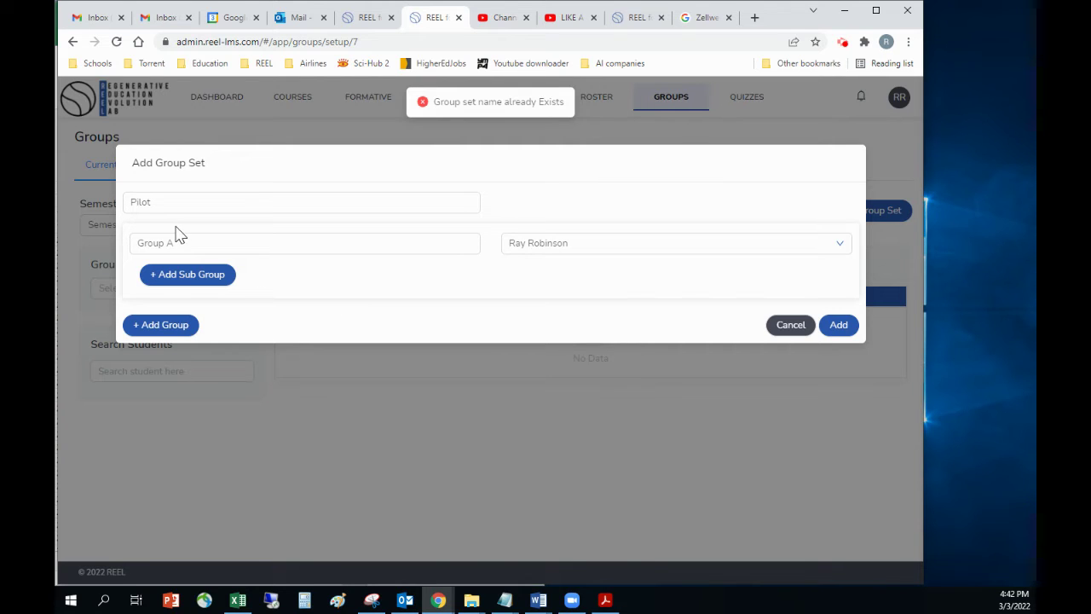
# Rename the group set as Pilot 1 and its group as Group 1, and add the set.
pyautogui.click(143, 203)
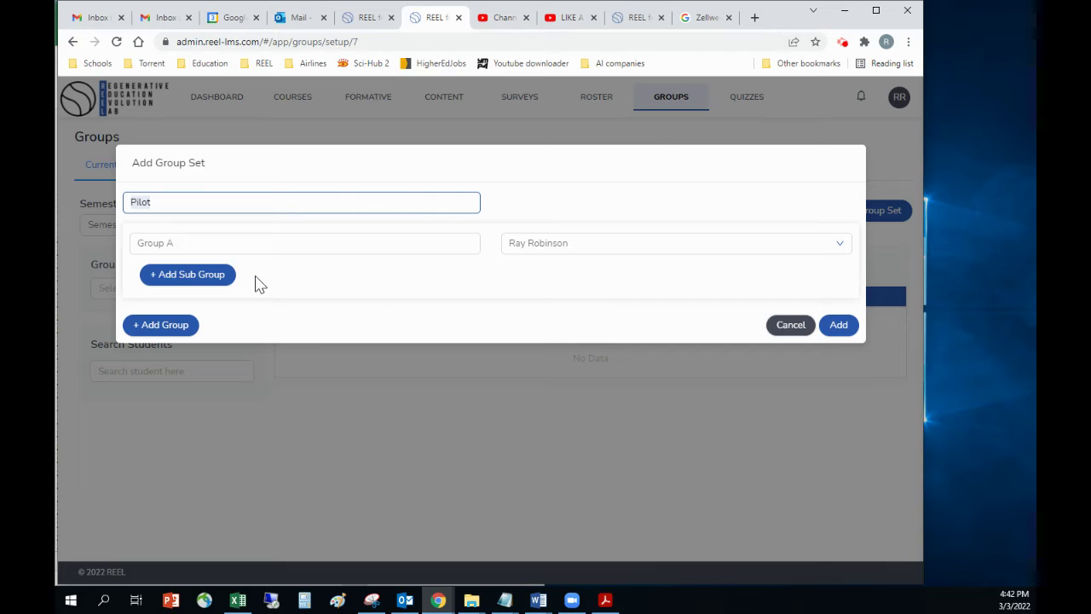
pyautogui.press('End')
pyautogui.click(180, 240)
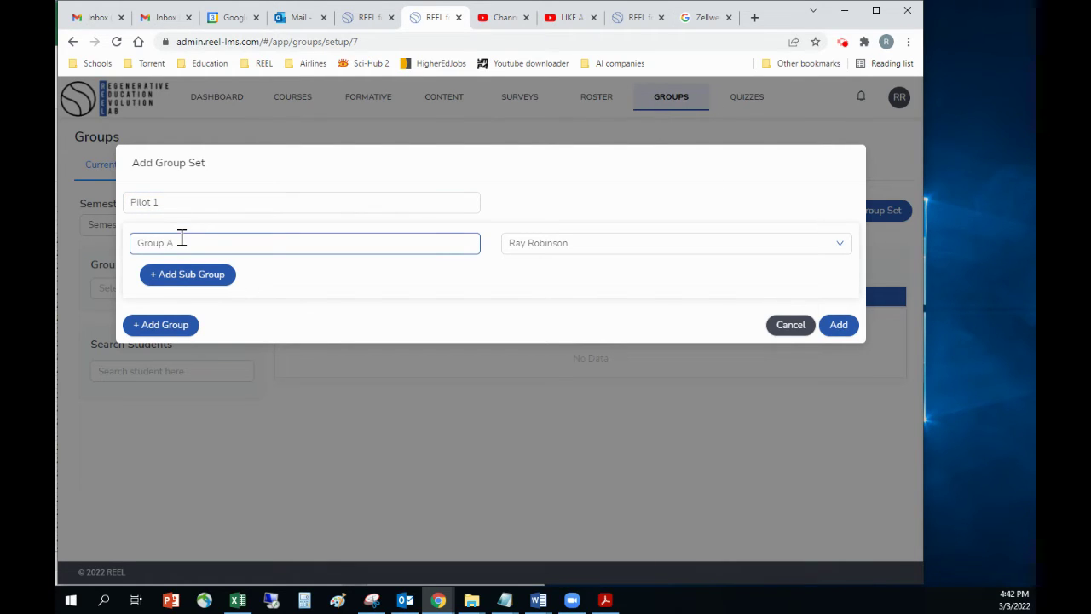
pyautogui.click(837, 324)
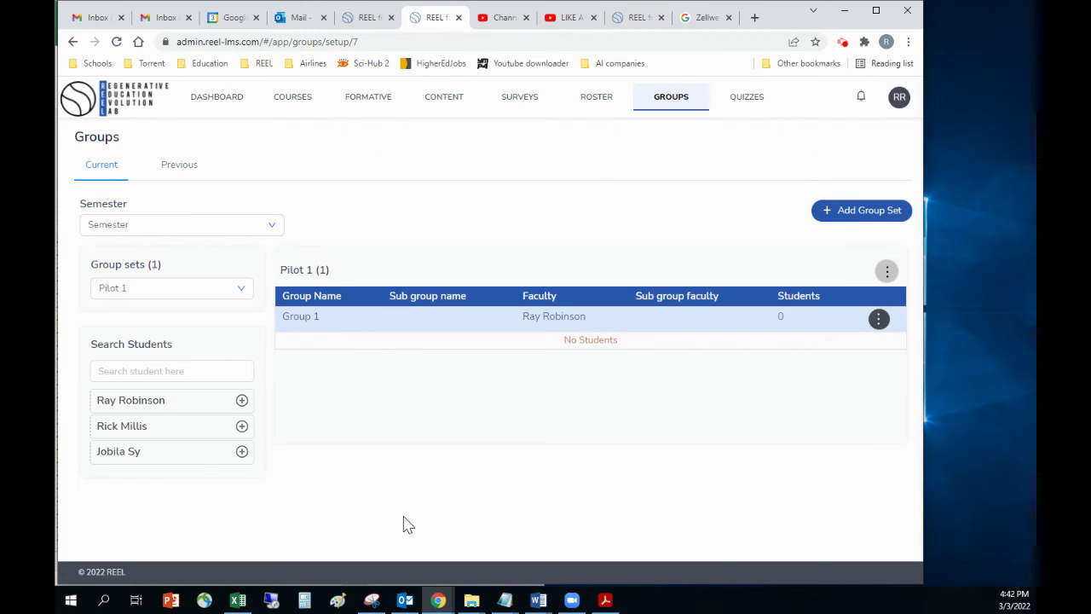
# Search the students by first name and add the matching student to Group 1 of Pilot 1.
pyautogui.click(122, 374)
pyautogui.write('ray')
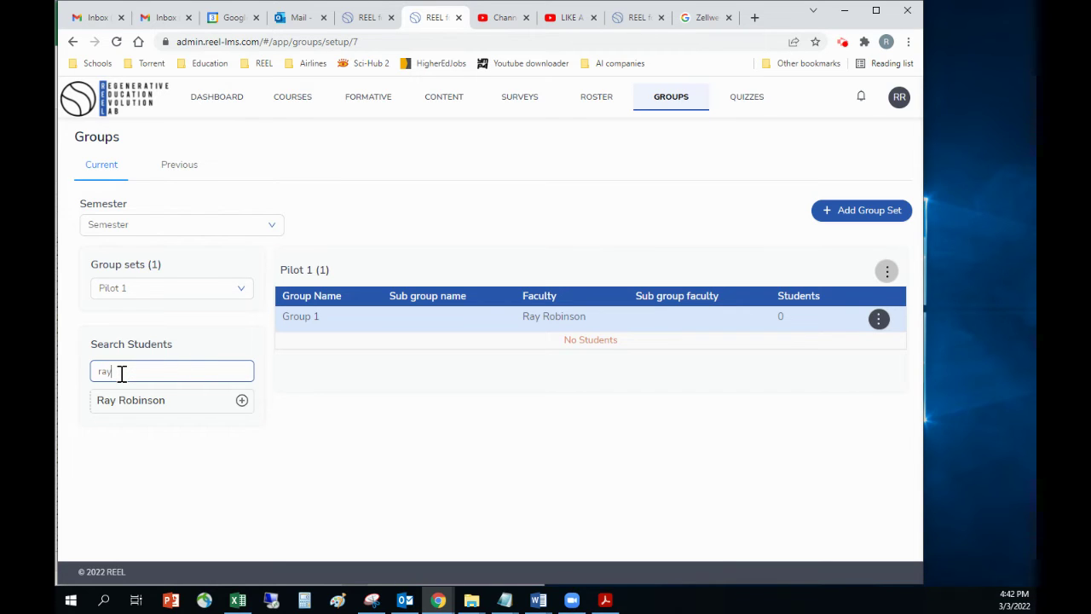
pyautogui.click(242, 403)
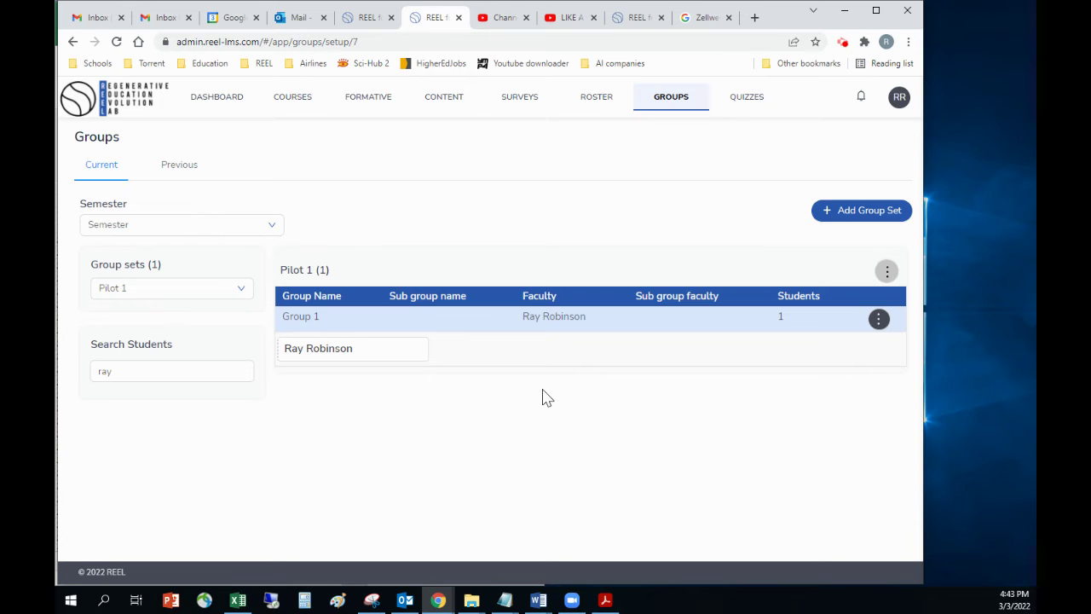
# Show the dashboard's Lowest LOs report and switch it to the groups view.
pyautogui.click(217, 99)
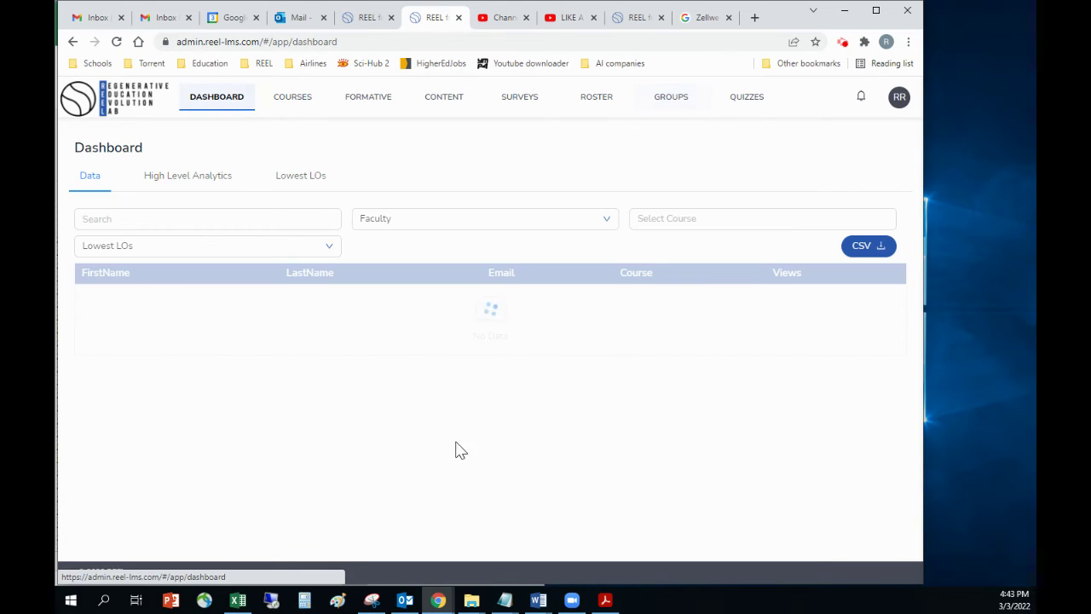
pyautogui.click(301, 178)
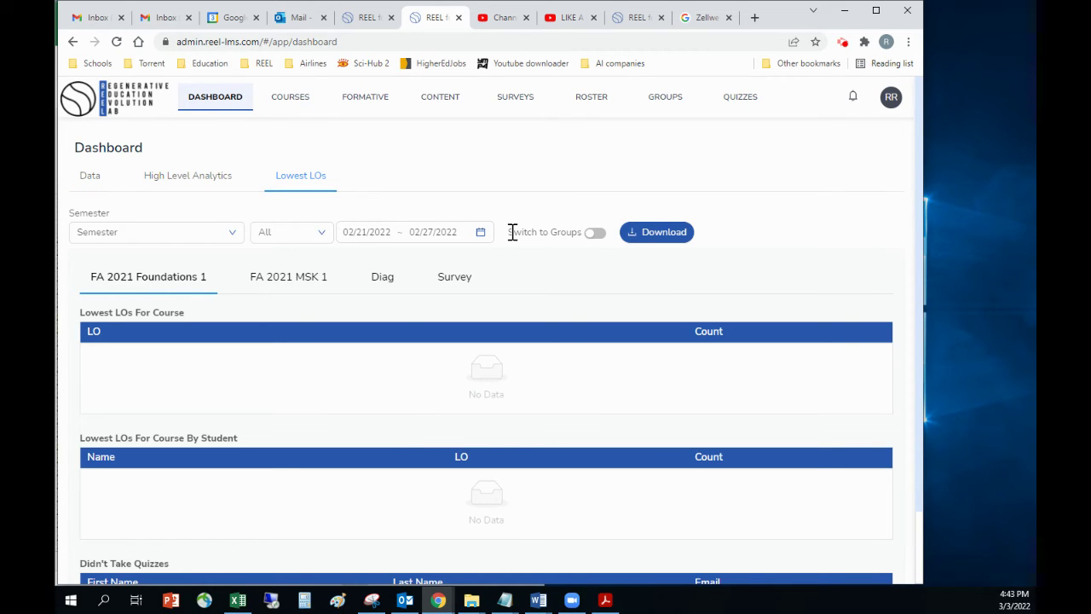
pyautogui.moveTo(512, 232); pyautogui.dragTo(580, 235)
pyautogui.click(595, 233)
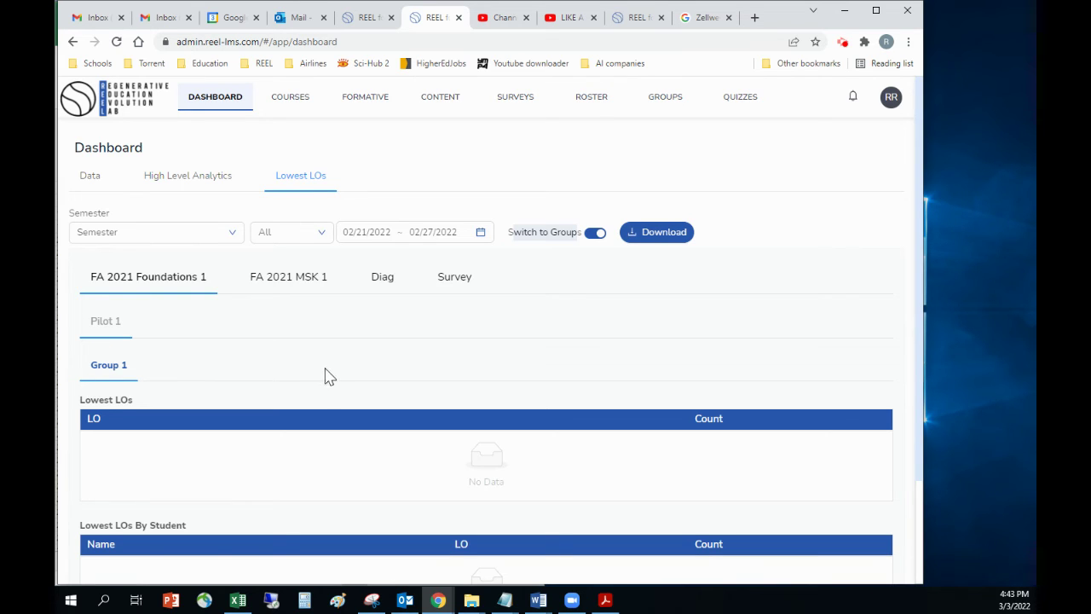
# Examine Group 1's Lowest LOs, Lowest LOs By Student and Didn't Take Quizzes tables for FA 2021 Foundations 1.
pyautogui.scroll(-1, 304, 364)
pyautogui.scroll(1, 114, 418)
pyautogui.scroll(-1, 115, 409)
pyautogui.scroll(-1, 123, 424)
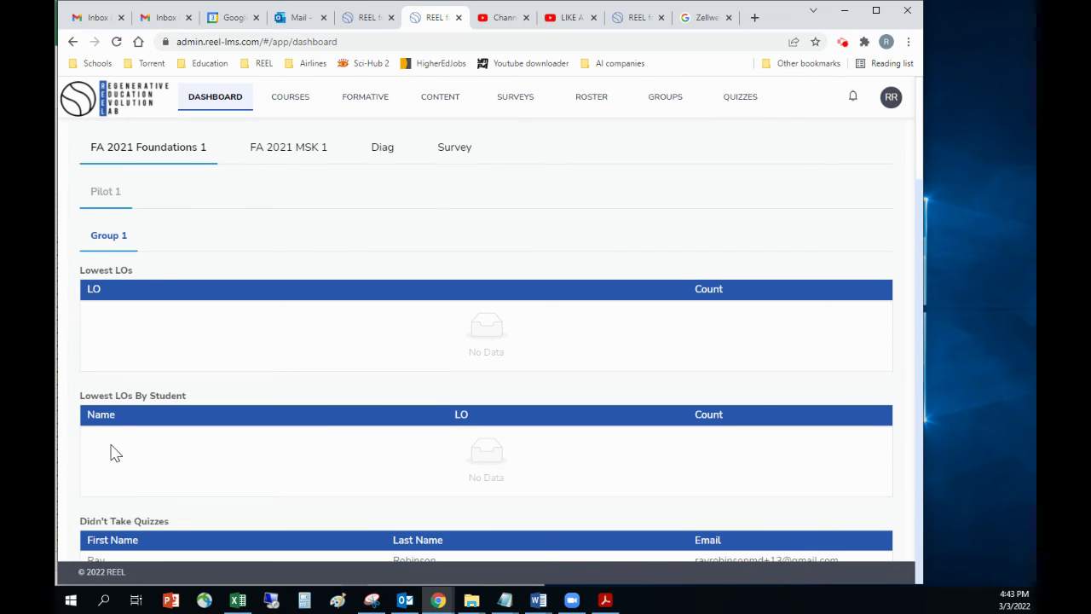
pyautogui.scroll(1, 110, 450)
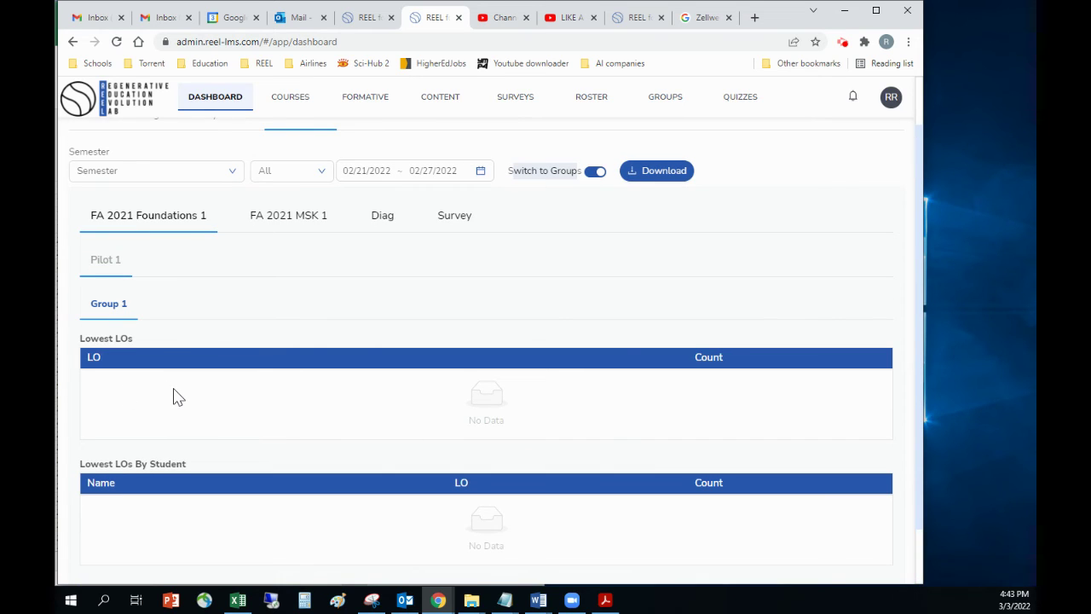
pyautogui.scroll(-1, 173, 397)
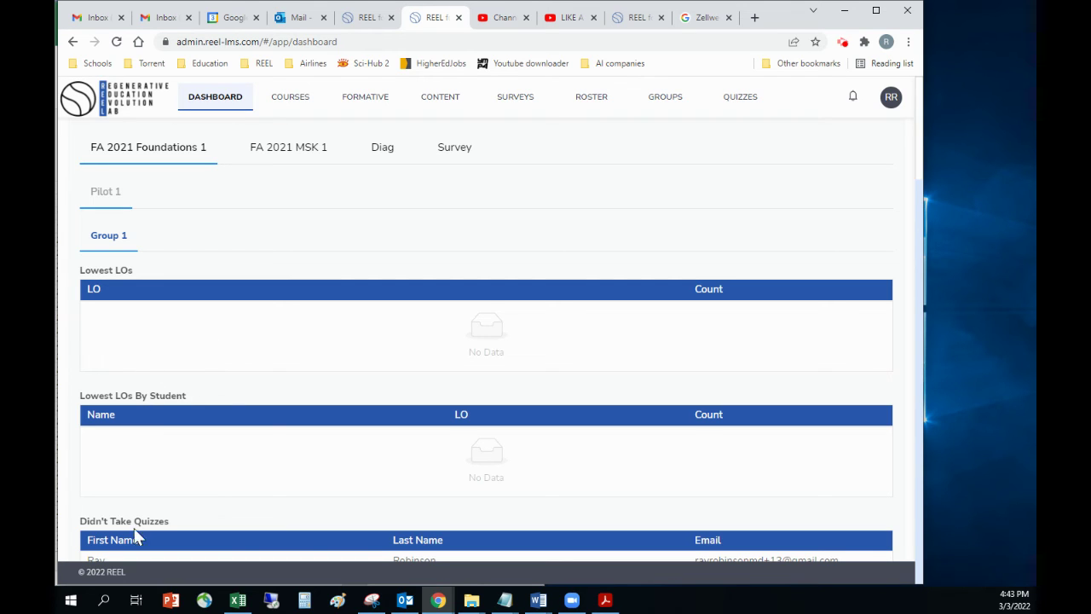
pyautogui.moveTo(82, 523); pyautogui.dragTo(177, 524)
pyautogui.scroll(2, 202, 428)
pyautogui.scroll(-2, 204, 430)
pyautogui.click(87, 550)
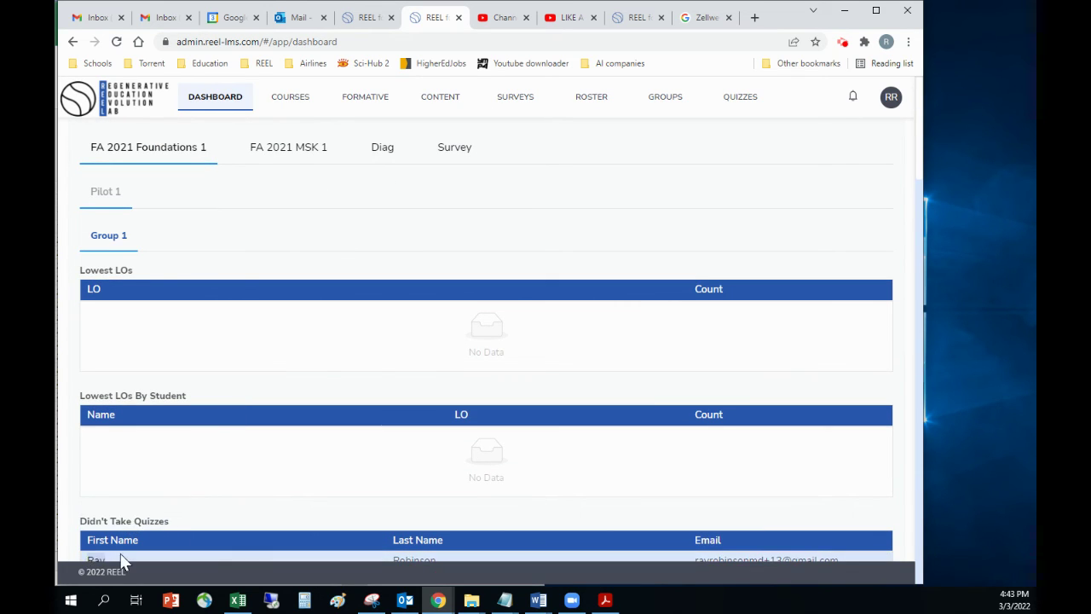
pyautogui.scroll(2, 360, 288)
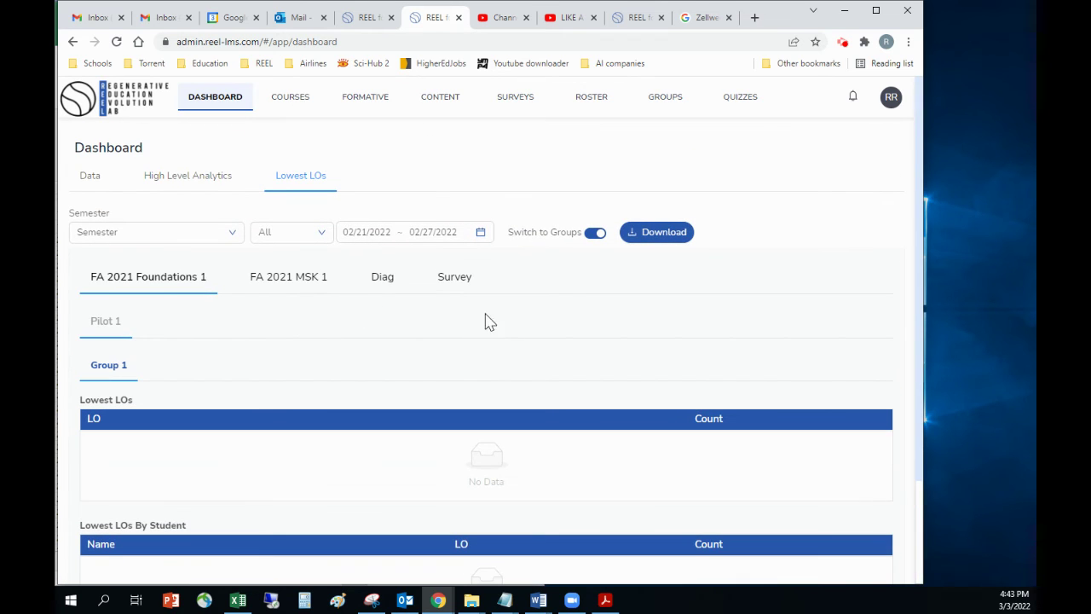
# Set the Lowest LOs report's date range to 02/07/2022 through 03/03/2022 and review Group 1's tables.
pyautogui.click(359, 235)
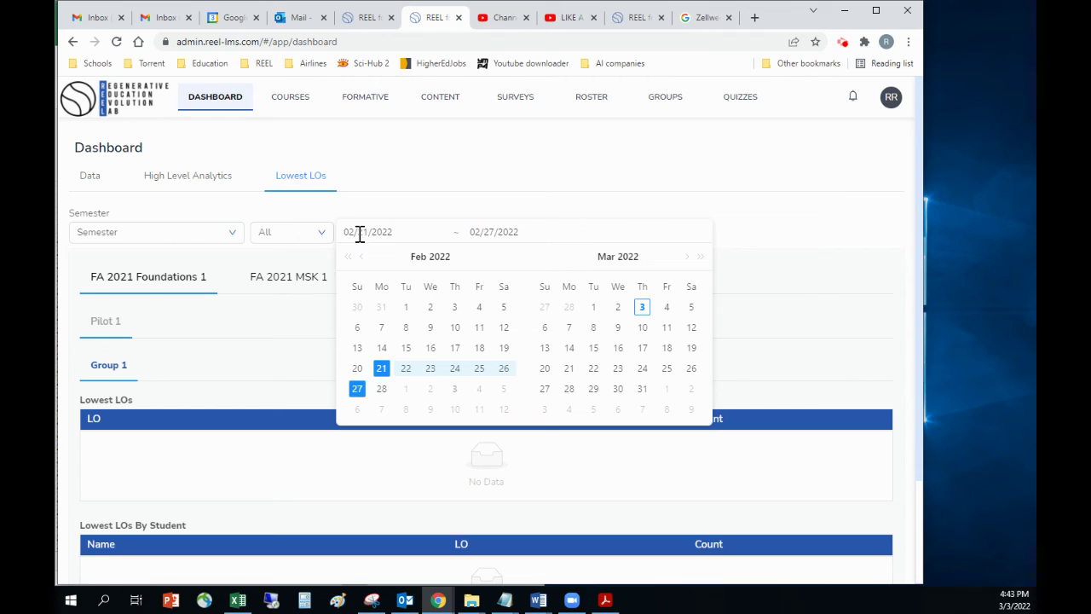
pyautogui.click(381, 329)
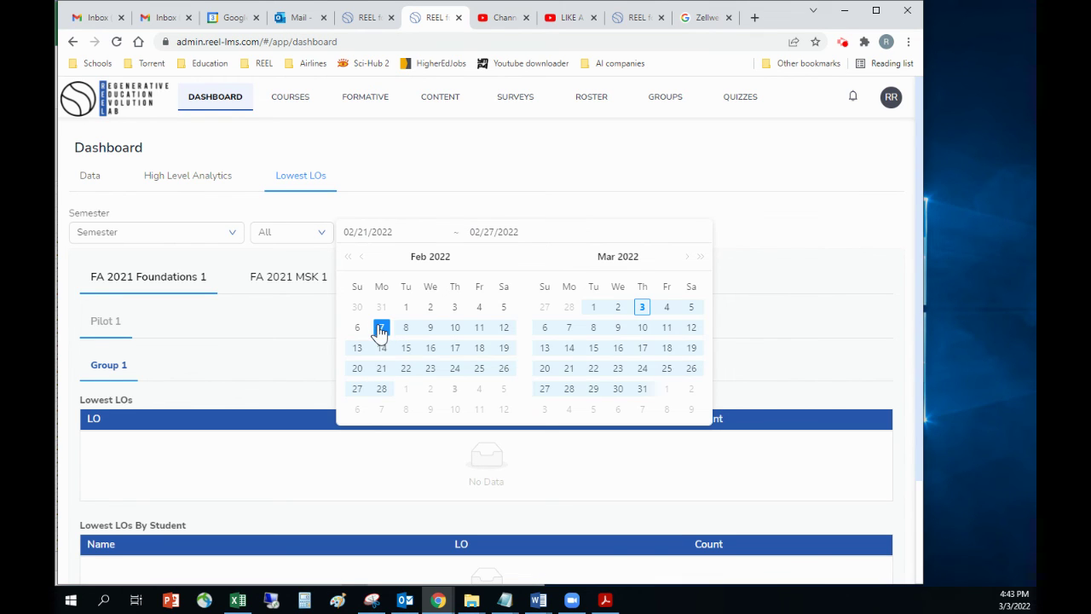
pyautogui.click(642, 312)
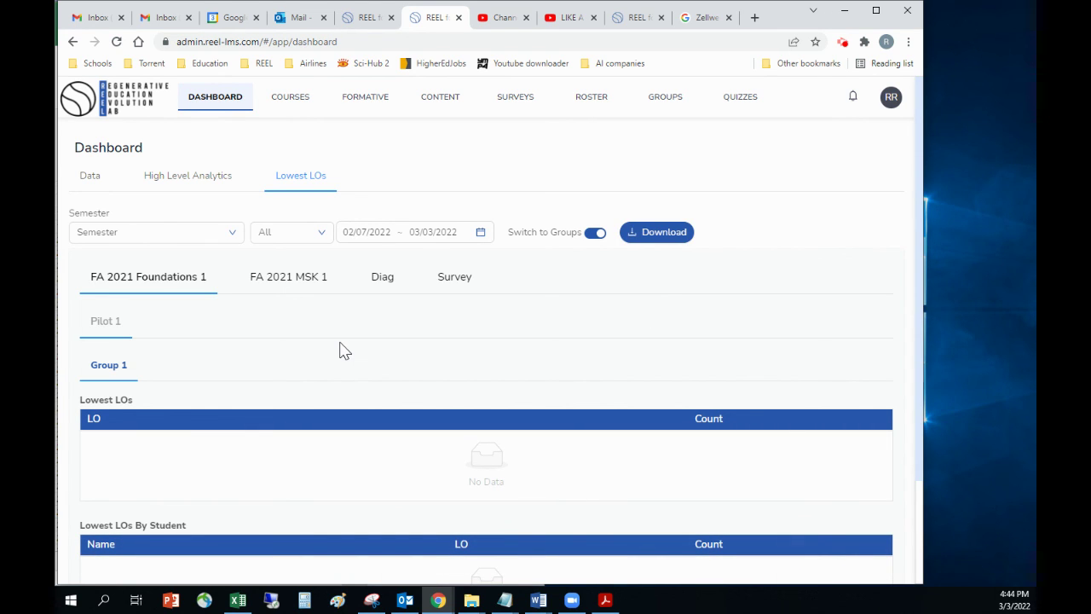
pyautogui.scroll(-1, 333, 349)
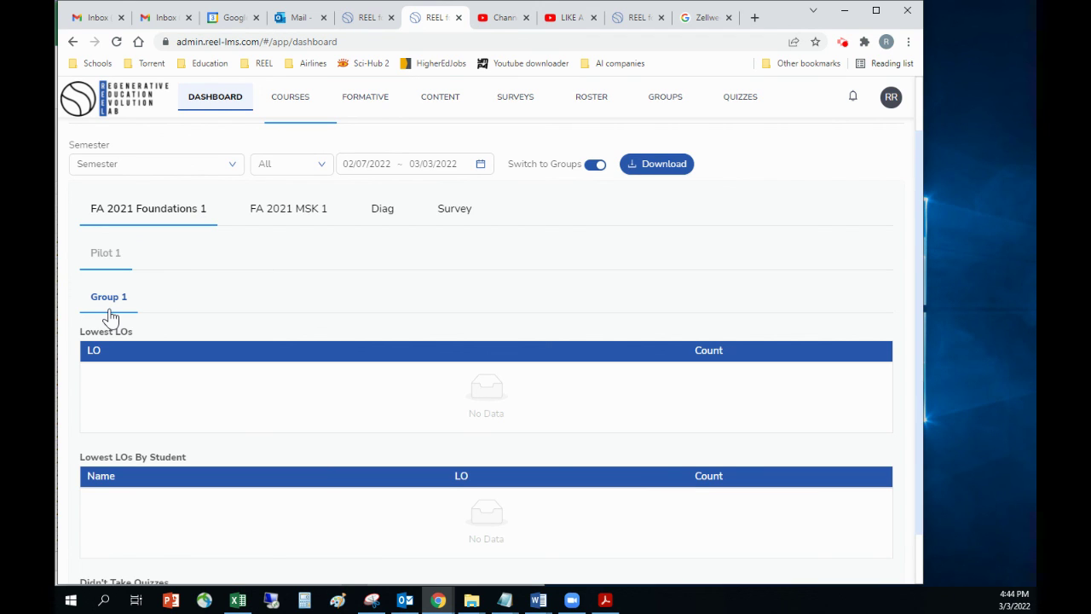
pyautogui.scroll(-1, 157, 317)
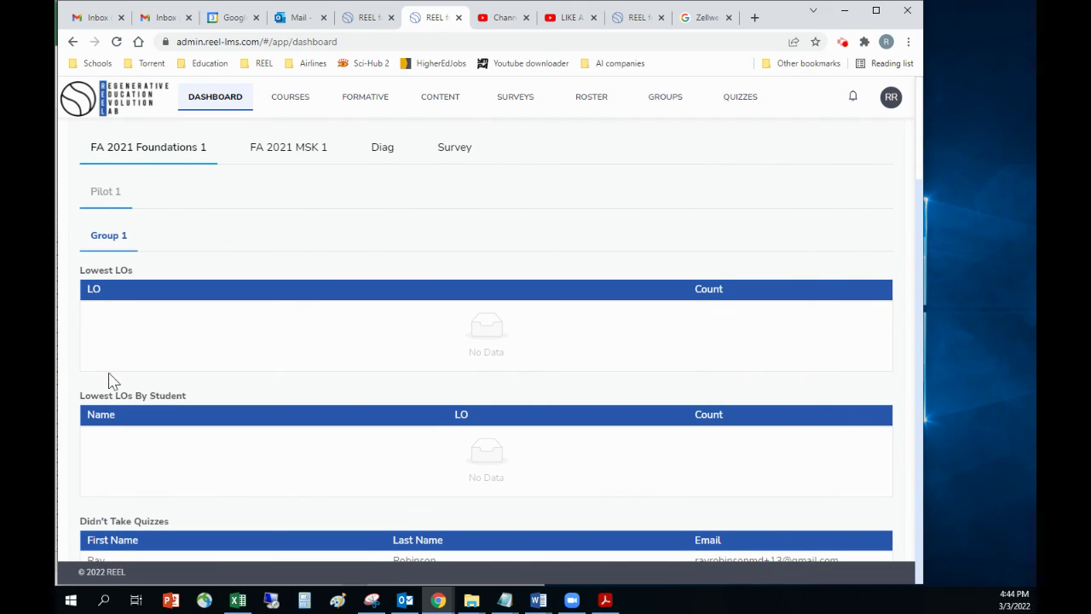